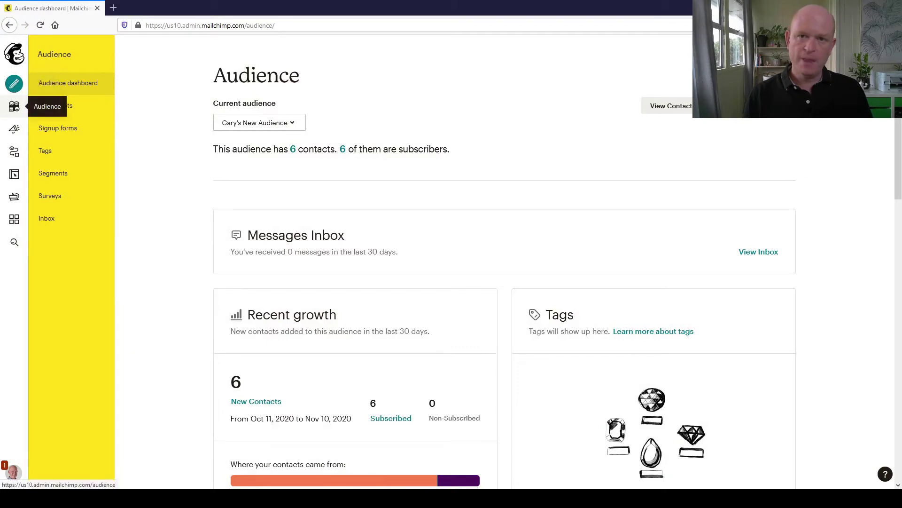
Step: Open the Audience dashboard showing 6 contacts and 6 subscribers
{"action": "left_click", "coordinate": [14, 107]}
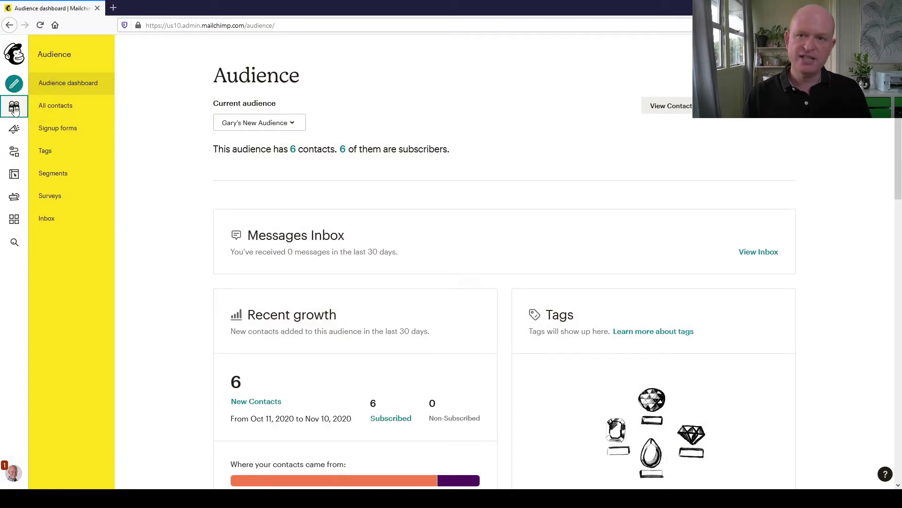
Step: Open the All contacts table listing the audience's six subscribed contacts
{"action": "left_click", "coordinate": [671, 106]}
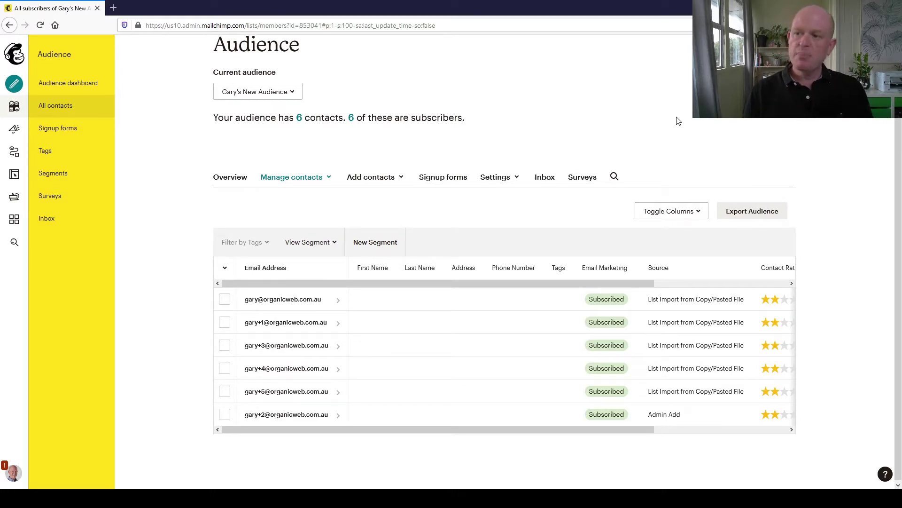
{"action": "left_click", "coordinate": [264, 272]}
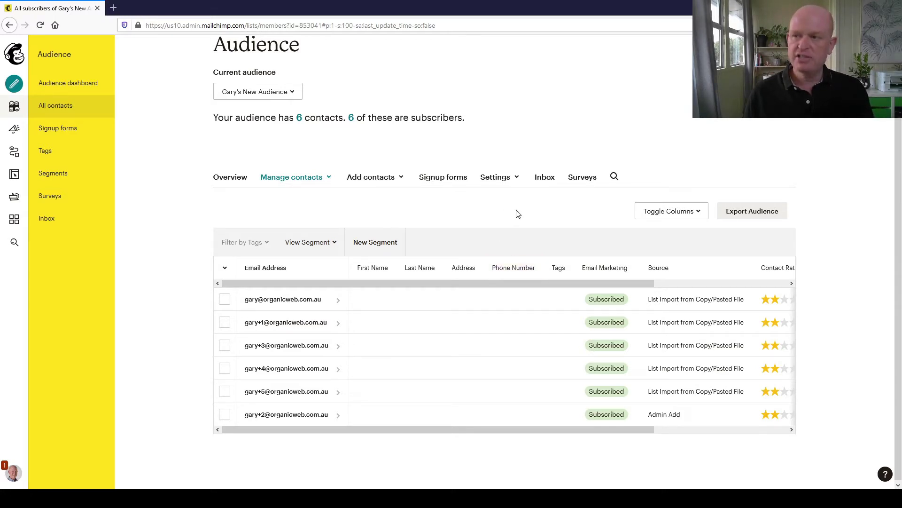
Step: Open the Audience fields and *|MERGE|* tags page listing the five existing fields
{"action": "left_click", "coordinate": [517, 183]}
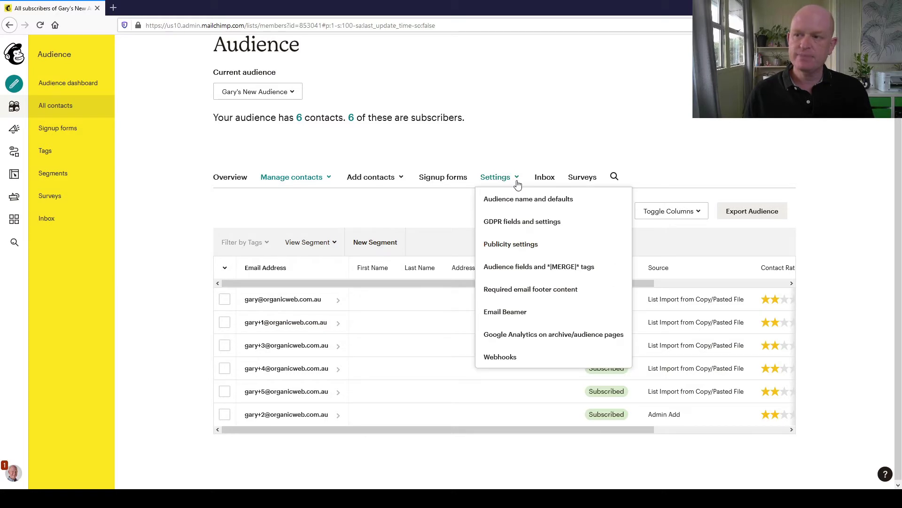
{"action": "left_click", "coordinate": [552, 272]}
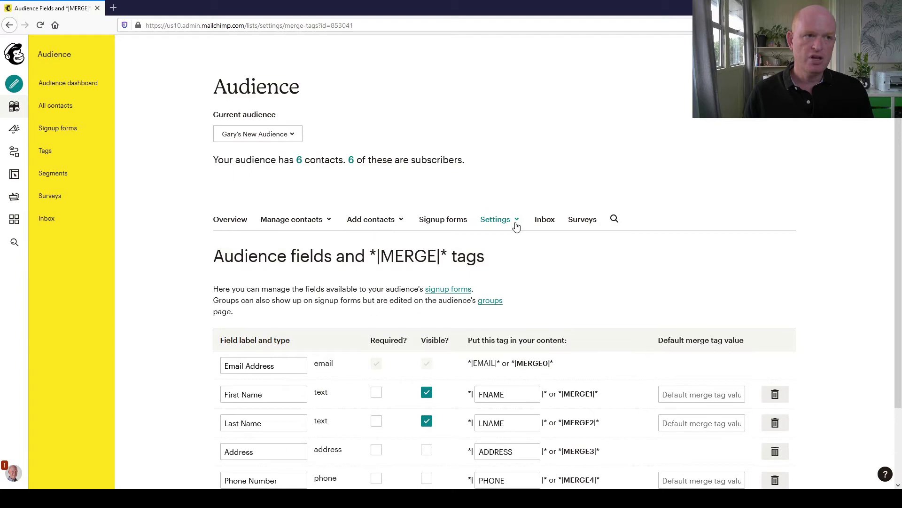
{"action": "left_click", "coordinate": [518, 222]}
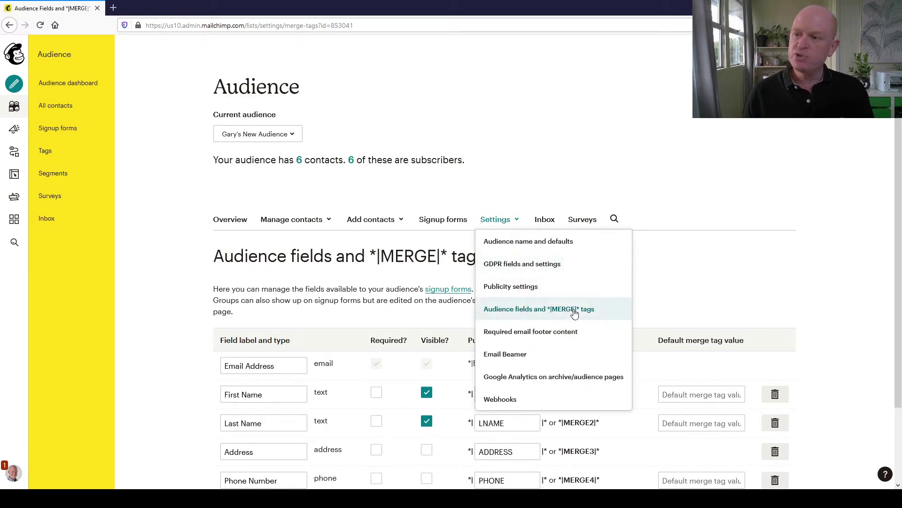
{"action": "left_click", "coordinate": [681, 250]}
{"action": "scroll", "coordinate": [668, 245], "scroll_direction": "down", "scroll_amount": 2}
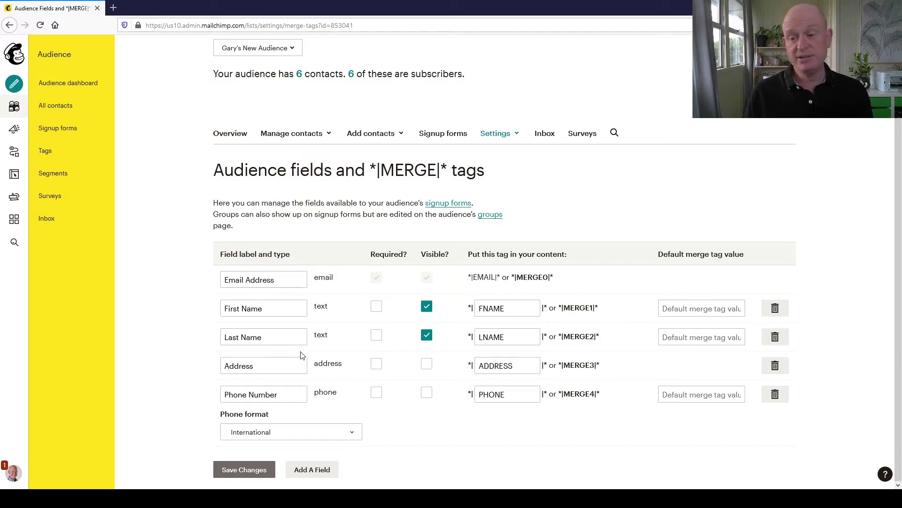
Step: Add a new Untitled Text field, tagged MMERGE5, to the audience fields
{"action": "left_click", "coordinate": [319, 471]}
{"action": "scroll", "coordinate": [352, 434], "scroll_direction": "down", "scroll_amount": 2}
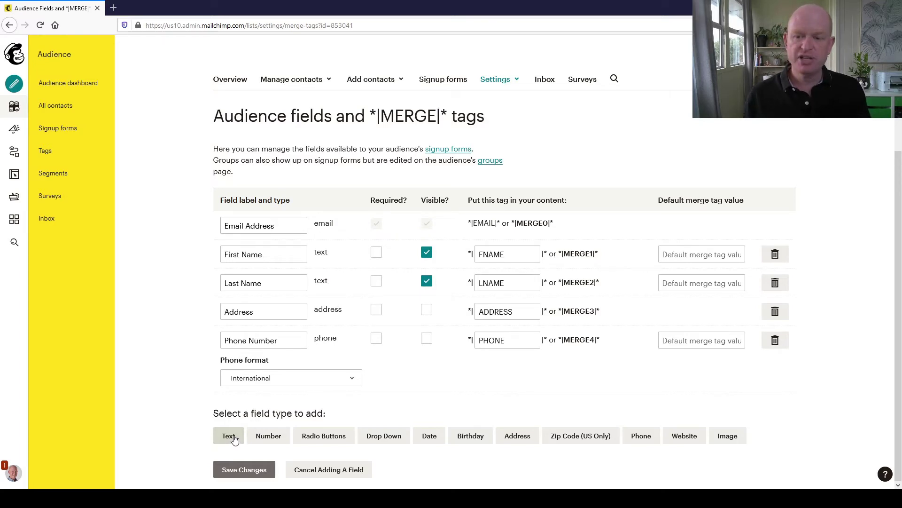
{"action": "left_click", "coordinate": [235, 438]}
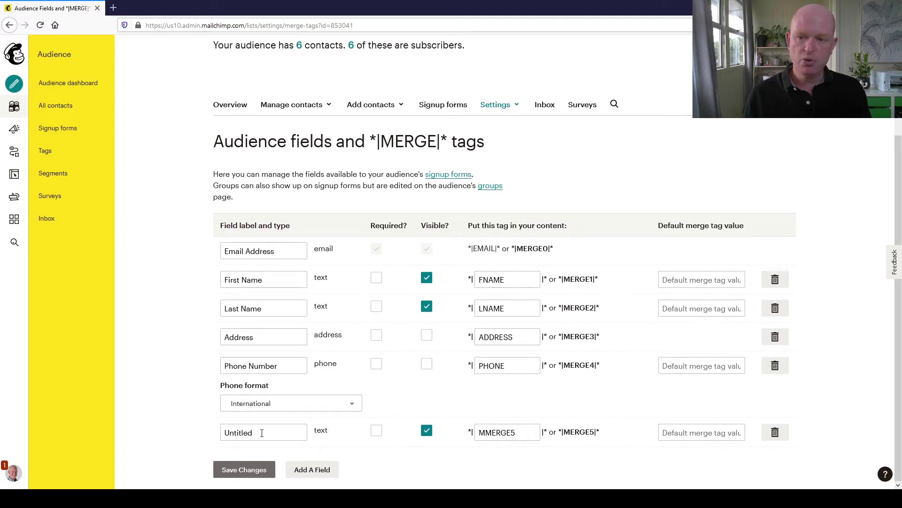
Step: Rename the Untitled field to 'Repeat' and save the merge tags
{"action": "double_click", "coordinate": [274, 431]}
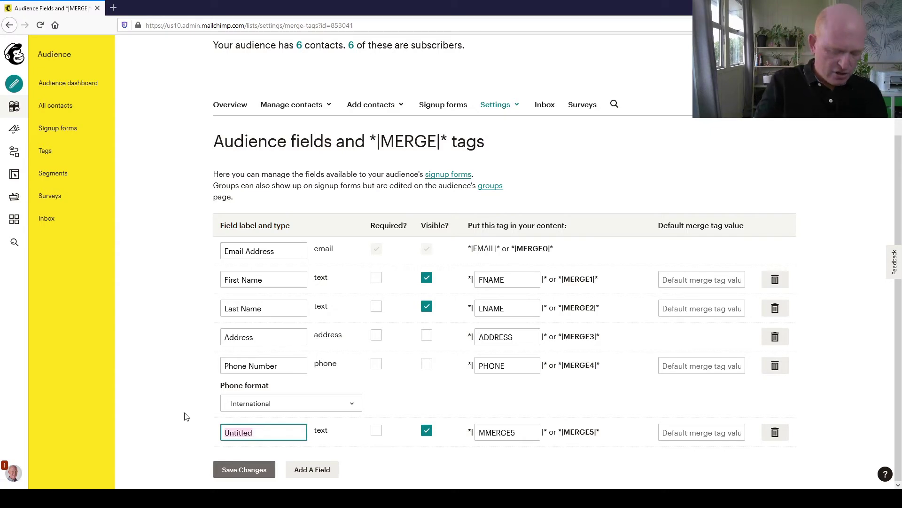
{"action": "type", "text": "Repeat"}
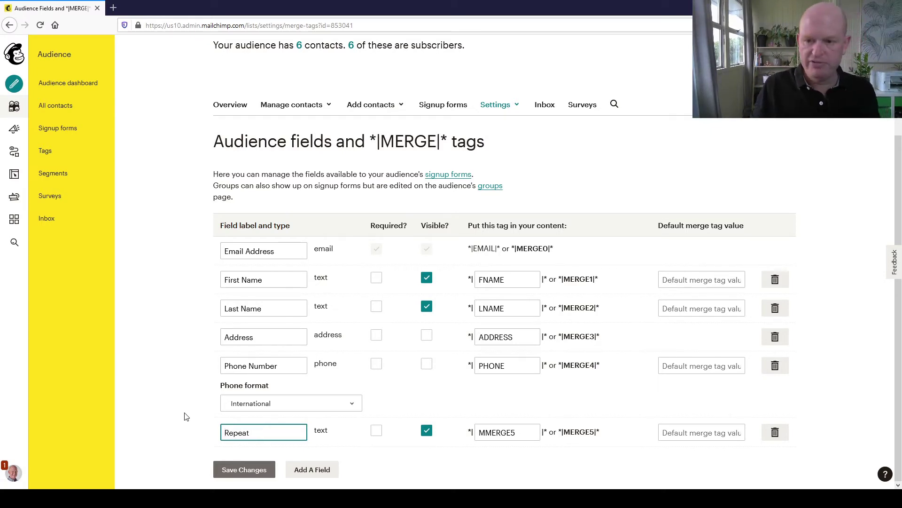
{"action": "left_click", "coordinate": [165, 372]}
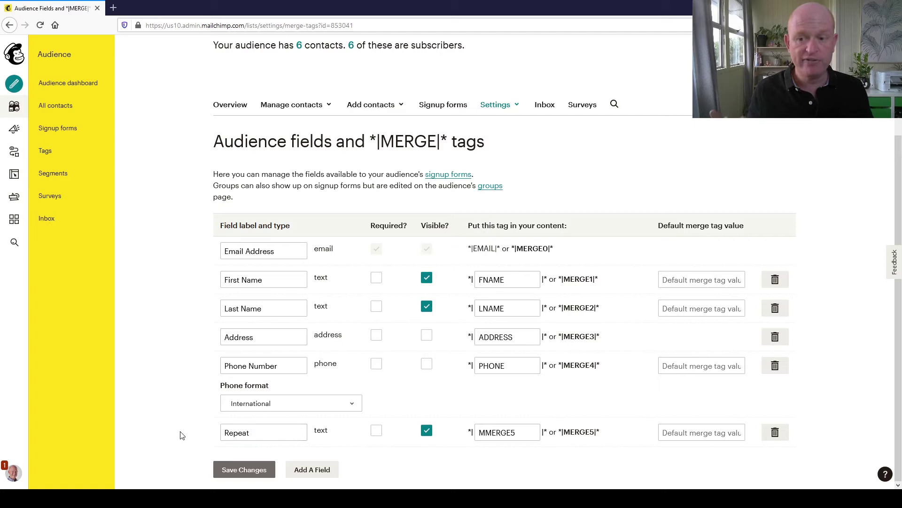
{"action": "left_click", "coordinate": [243, 470]}
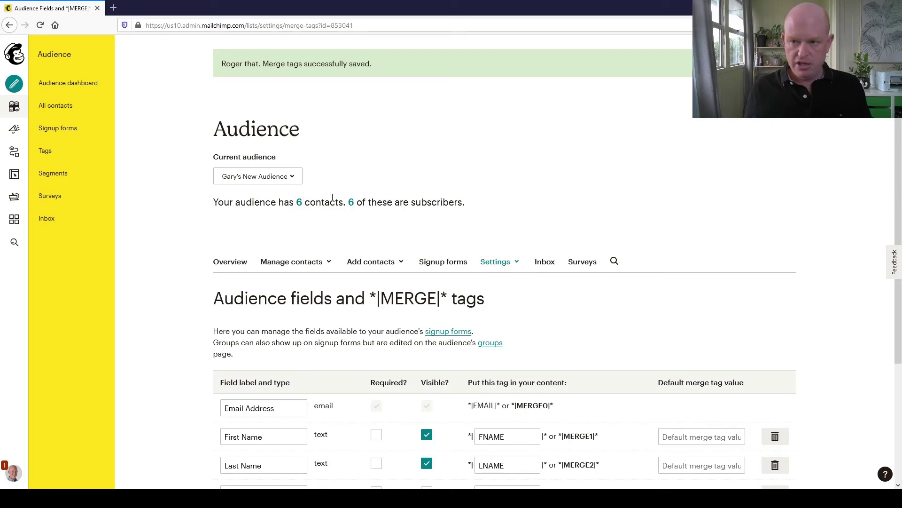
Step: Return to the All contacts table to see the new, empty Repeat column
{"action": "left_click", "coordinate": [299, 202]}
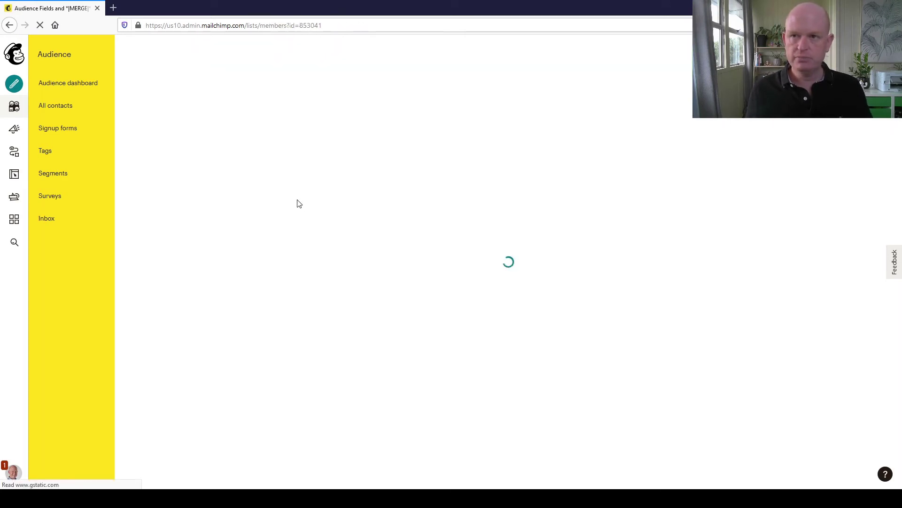
{"action": "scroll", "coordinate": [299, 206], "scroll_direction": "down", "scroll_amount": 1}
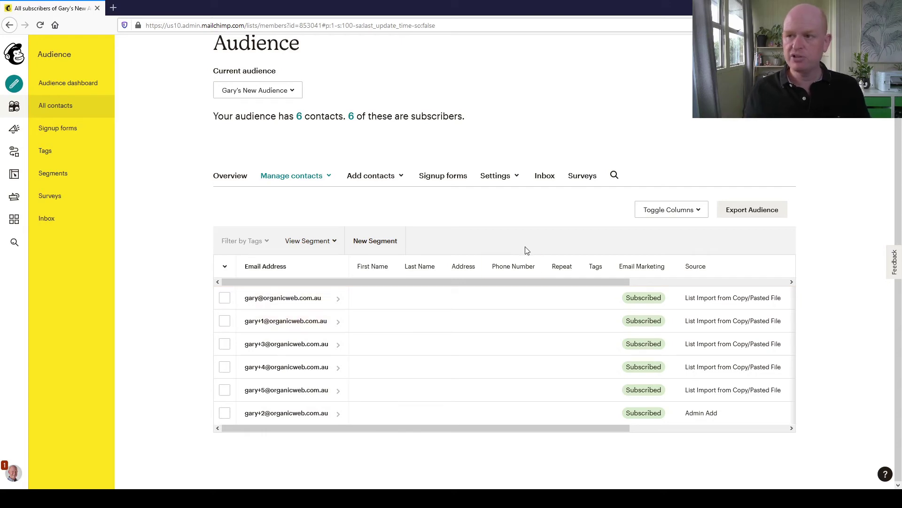
{"action": "left_click", "coordinate": [515, 178]}
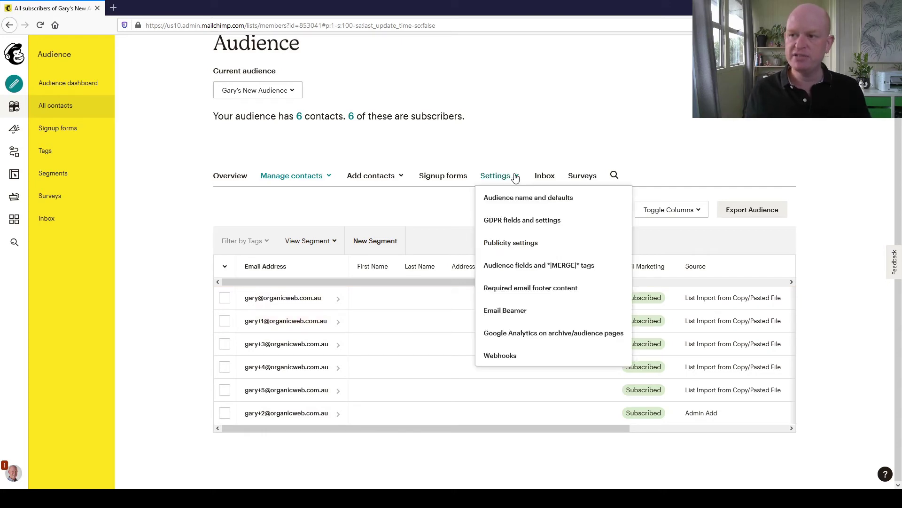
Step: Revisit the merge tags page, start and cancel a new field, leaving Repeat (MMERGE5) unchanged
{"action": "left_click", "coordinate": [554, 267]}
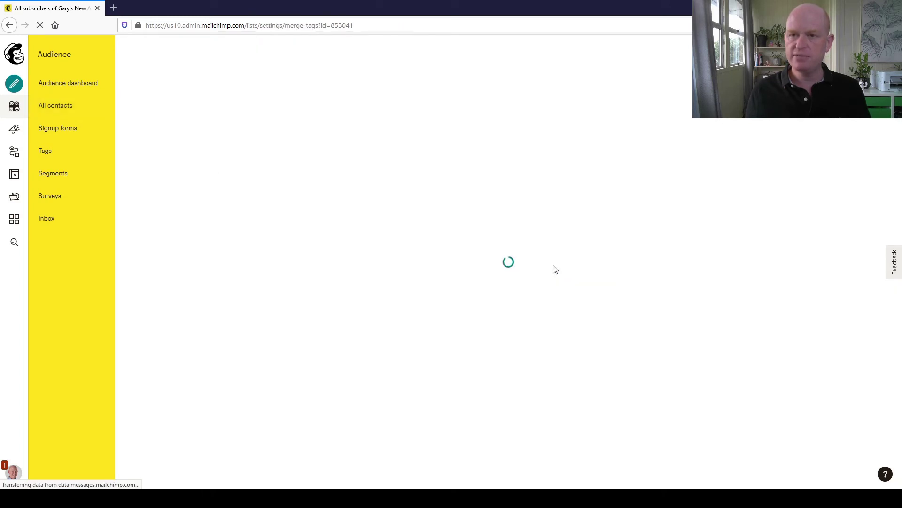
{"action": "scroll", "coordinate": [296, 458], "scroll_direction": "down", "scroll_amount": 3}
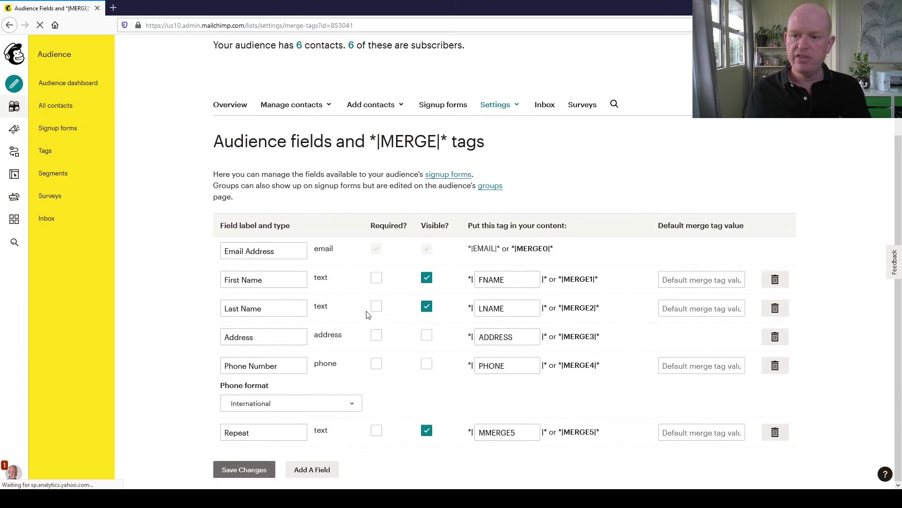
{"action": "left_click", "coordinate": [313, 470]}
{"action": "scroll", "coordinate": [332, 446], "scroll_direction": "down", "scroll_amount": 1}
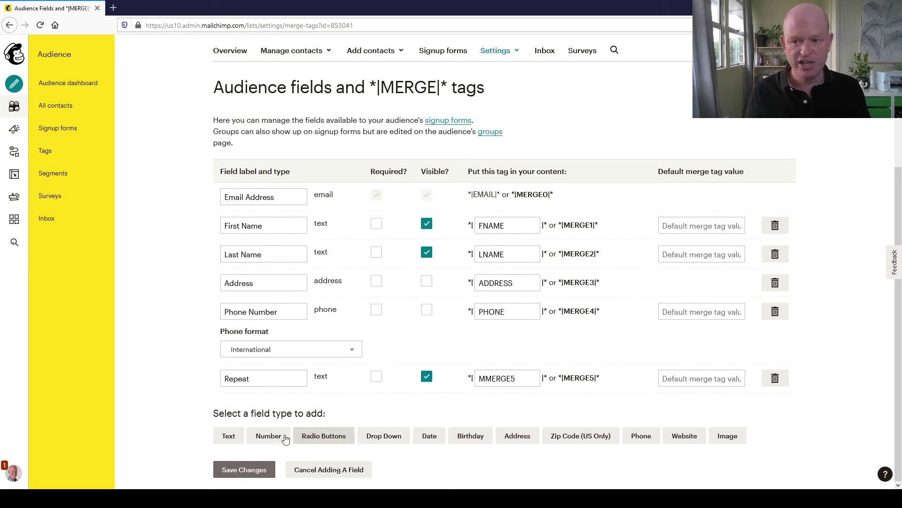
{"action": "left_click", "coordinate": [328, 468]}
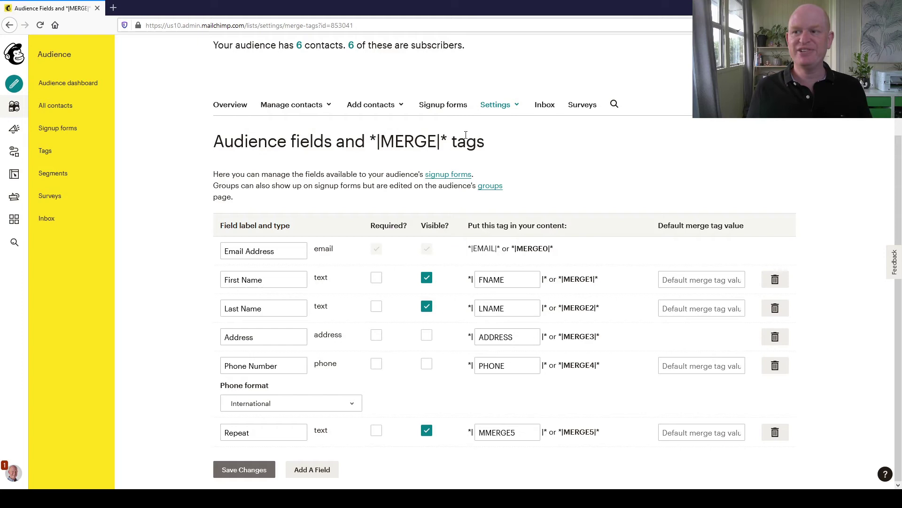
{"action": "scroll", "coordinate": [388, 150], "scroll_direction": "up", "scroll_amount": 2}
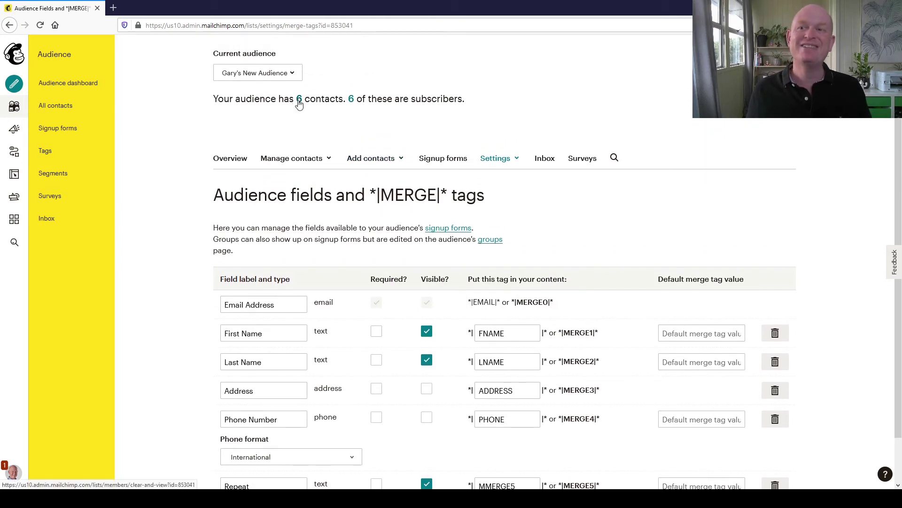
Step: Show the six contacts again to check the still-blank Repeat column
{"action": "left_click", "coordinate": [300, 103]}
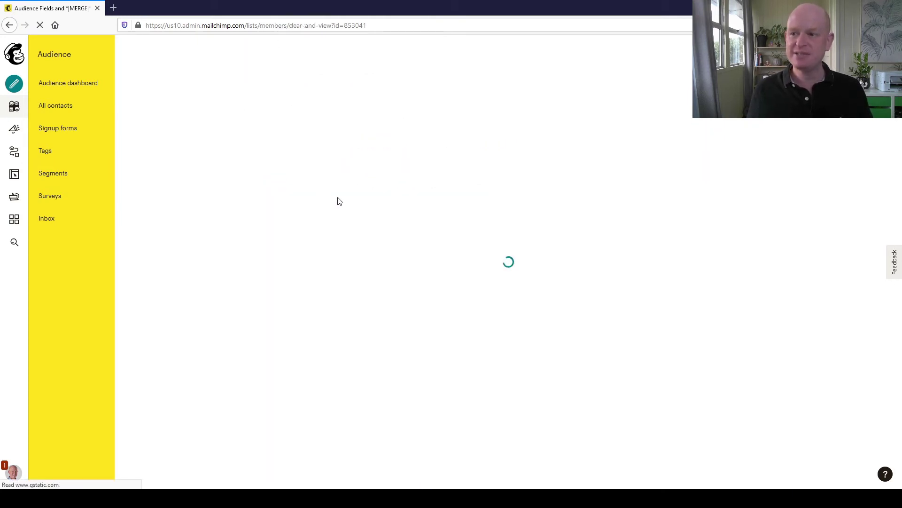
{"action": "scroll", "coordinate": [470, 254], "scroll_direction": "down", "scroll_amount": 2}
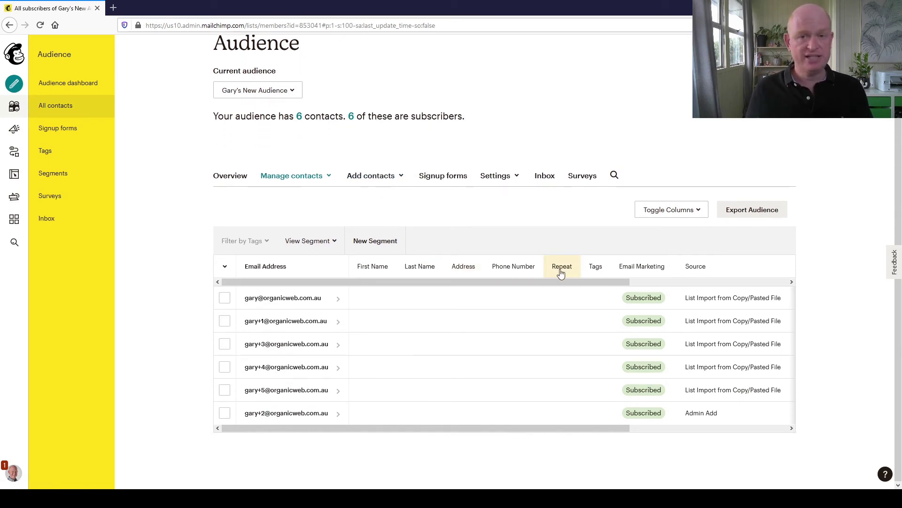
{"action": "left_click", "coordinate": [521, 182]}
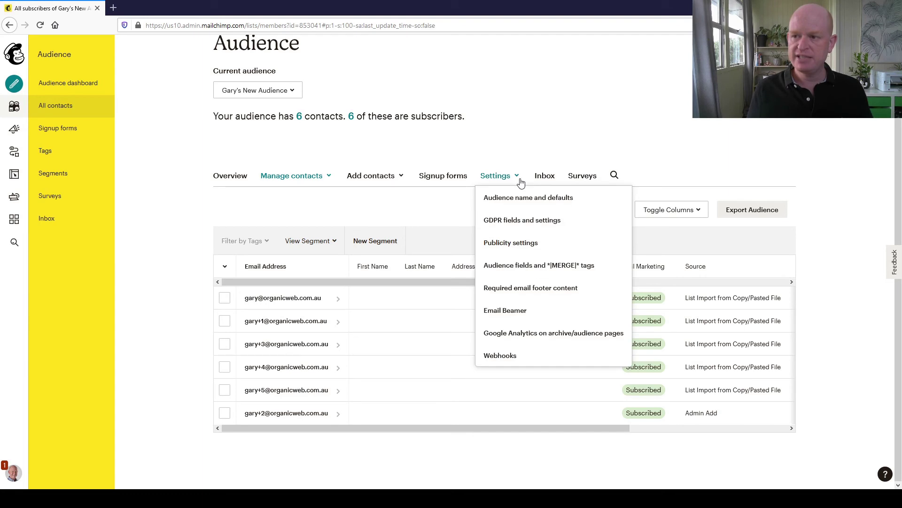
Step: Delete the Repeat field, confirming with DELETE, so five audience fields remain
{"action": "left_click", "coordinate": [545, 265]}
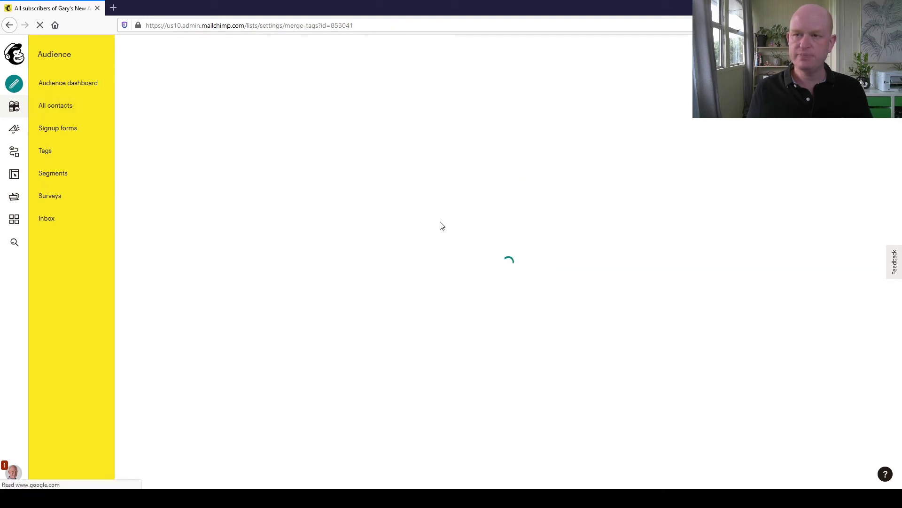
{"action": "scroll", "coordinate": [441, 226], "scroll_direction": "down", "scroll_amount": 3}
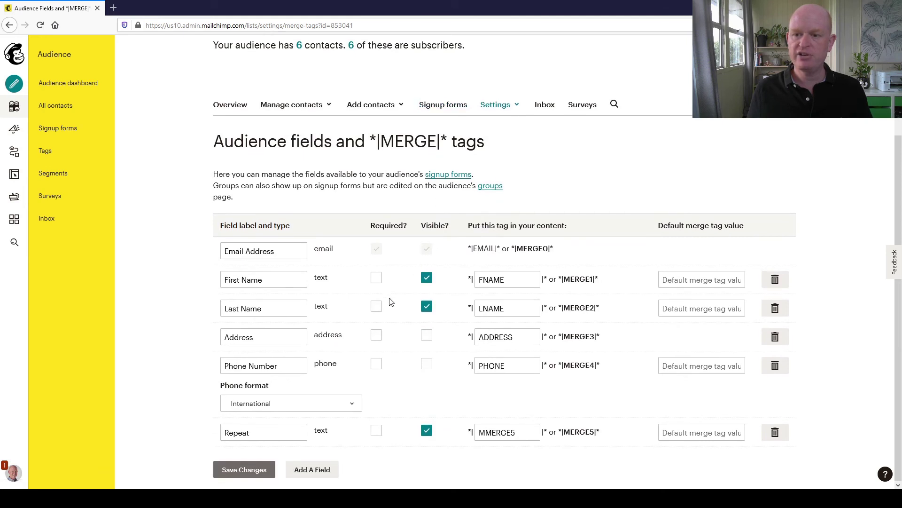
{"action": "left_click", "coordinate": [775, 433]}
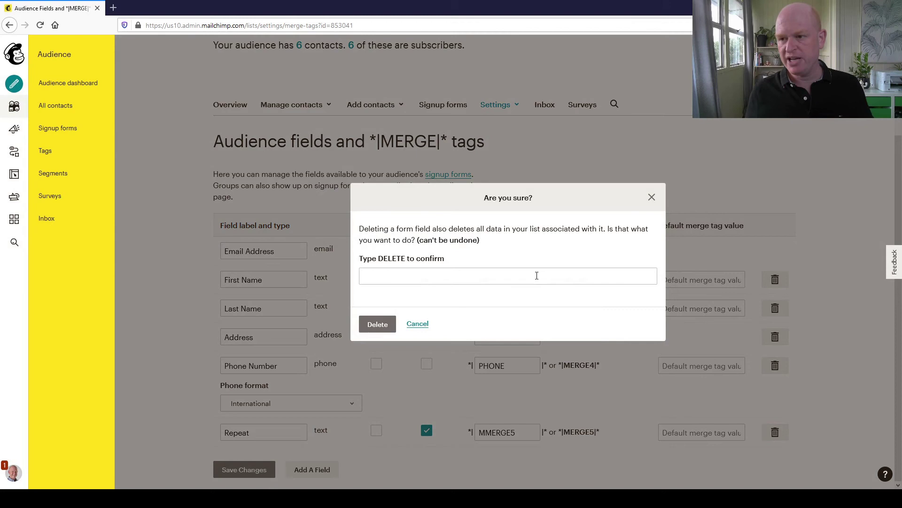
{"action": "left_click", "coordinate": [537, 276]}
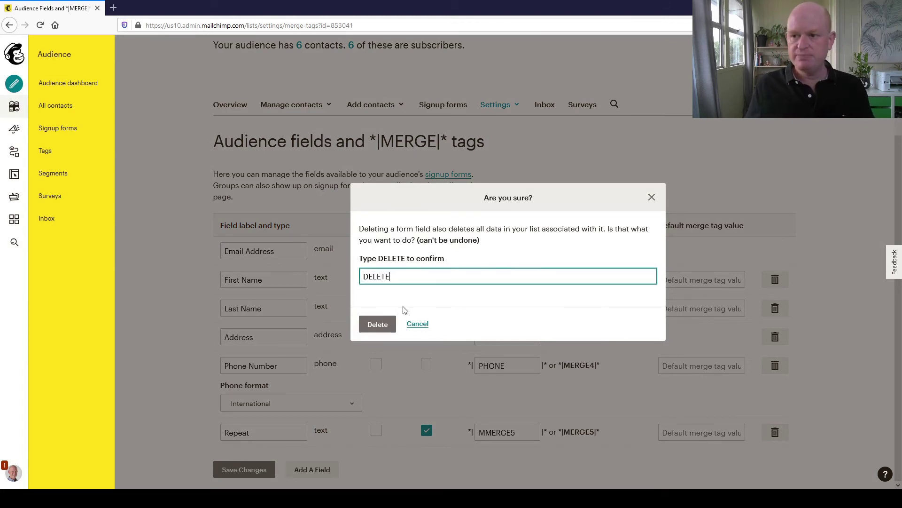
{"action": "left_click", "coordinate": [376, 324]}
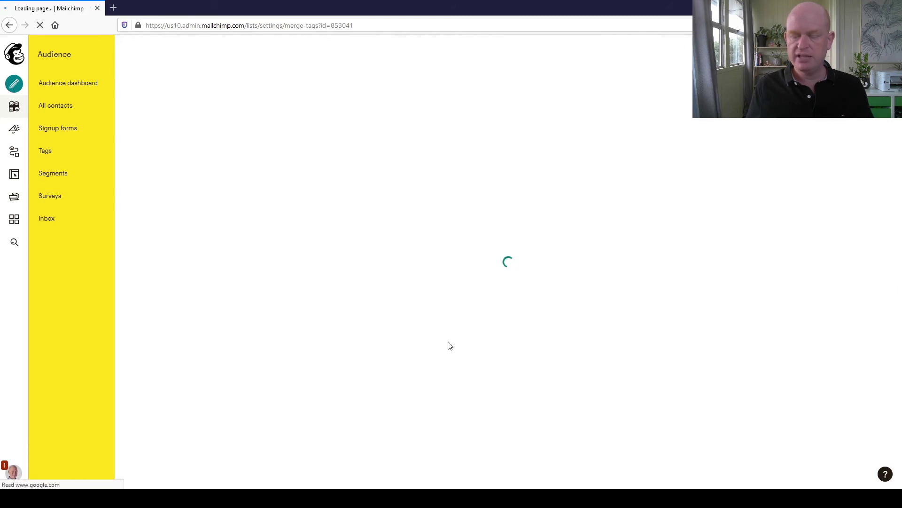
{"action": "scroll", "coordinate": [423, 346], "scroll_direction": "down", "scroll_amount": 3}
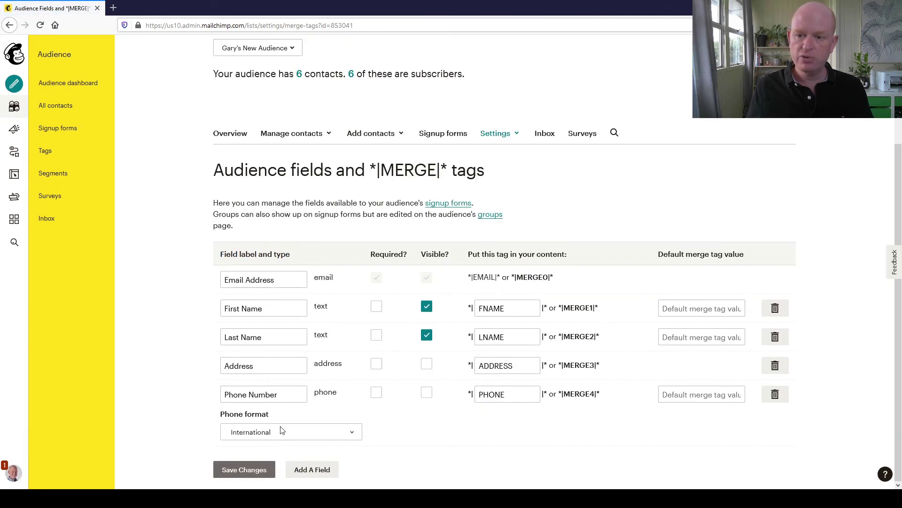
{"action": "scroll", "coordinate": [379, 366], "scroll_direction": "up", "scroll_amount": 3}
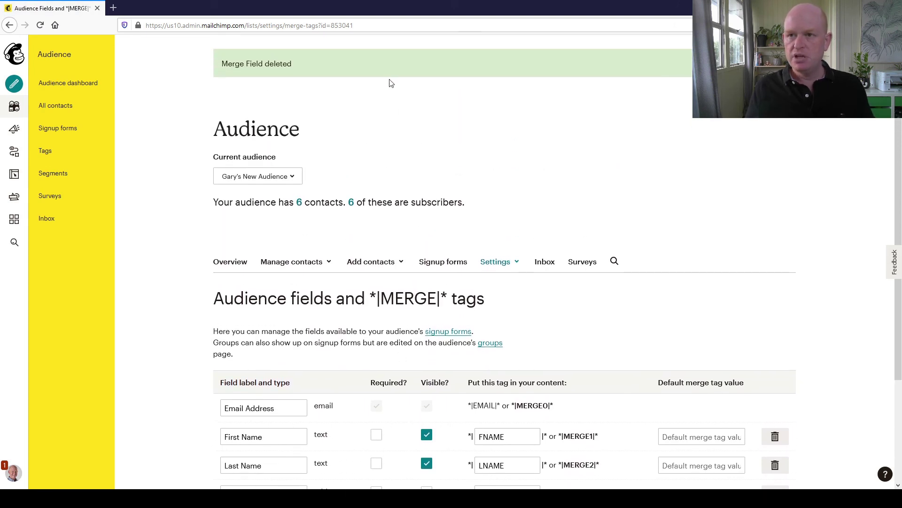
Step: Return to the All contacts table and confirm the Repeat column is gone
{"action": "left_click", "coordinate": [299, 202]}
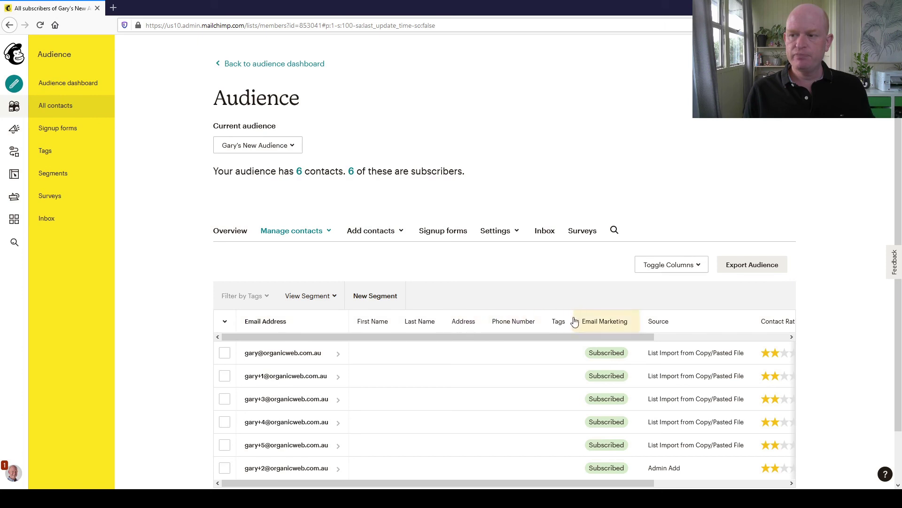
{"action": "left_click", "coordinate": [452, 231]}
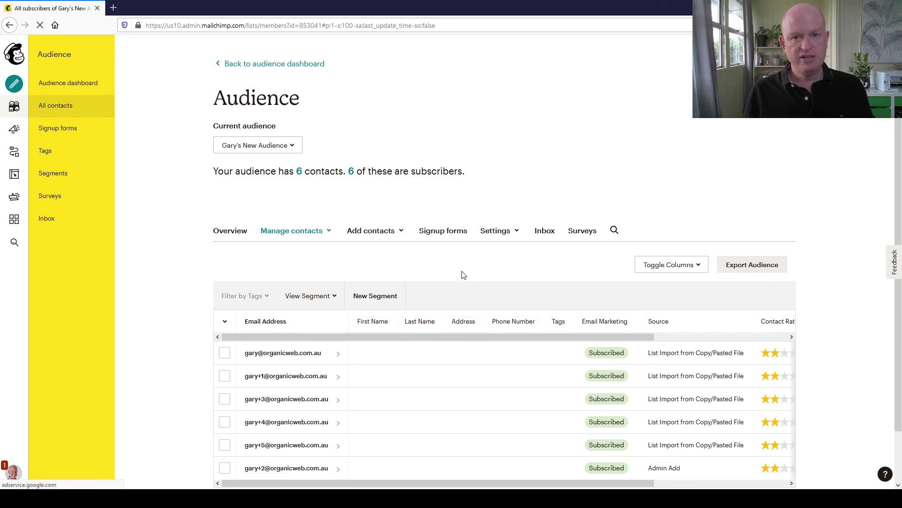